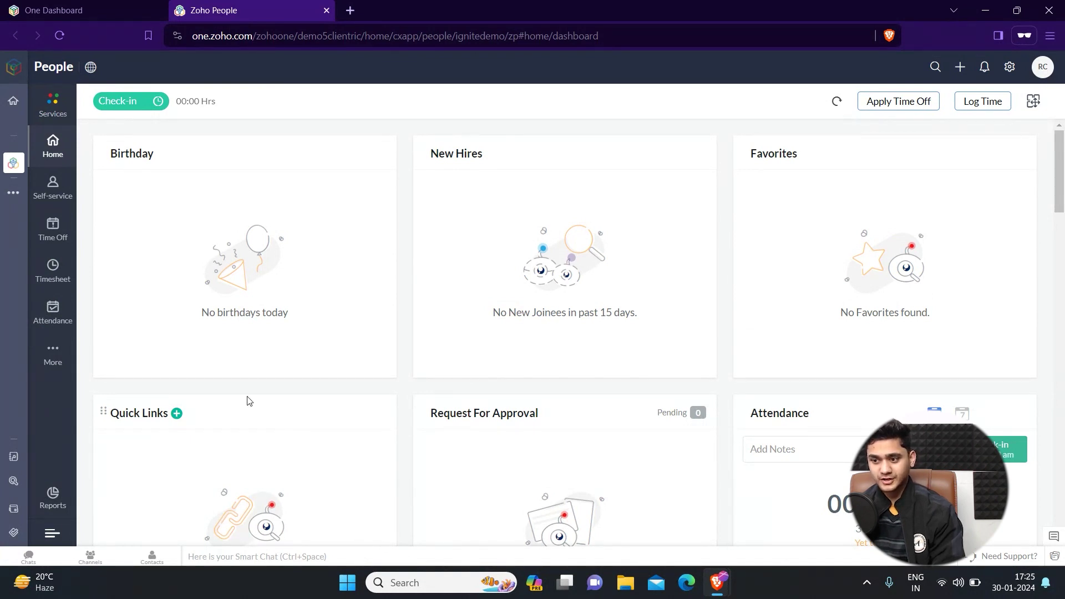
# Step: Go to Settings > Templates and show the Mail Merge Template tab
pyautogui.click(1011, 68)
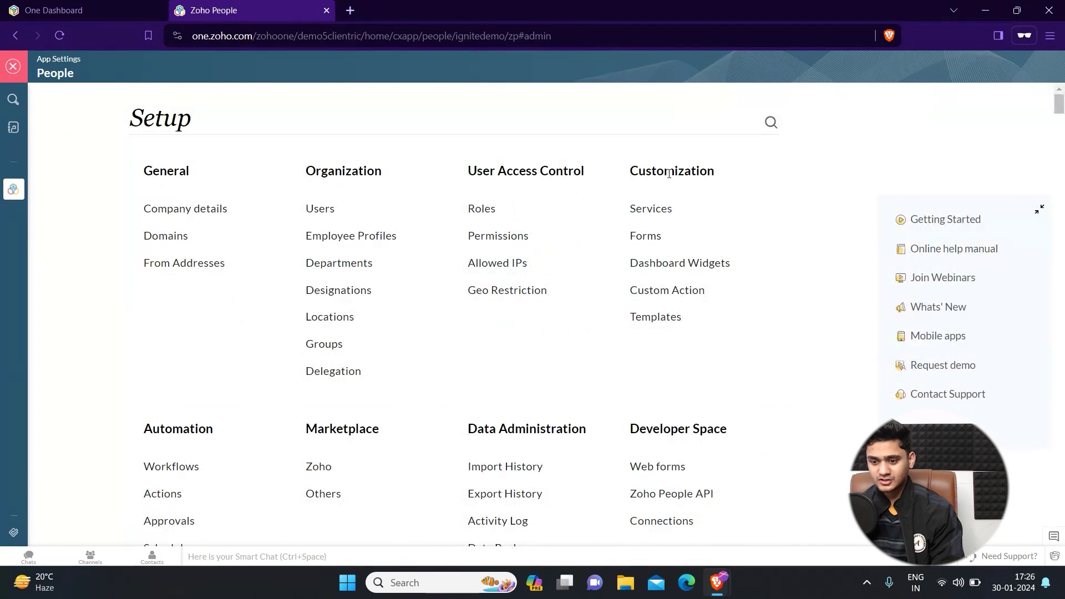
pyautogui.click(653, 323)
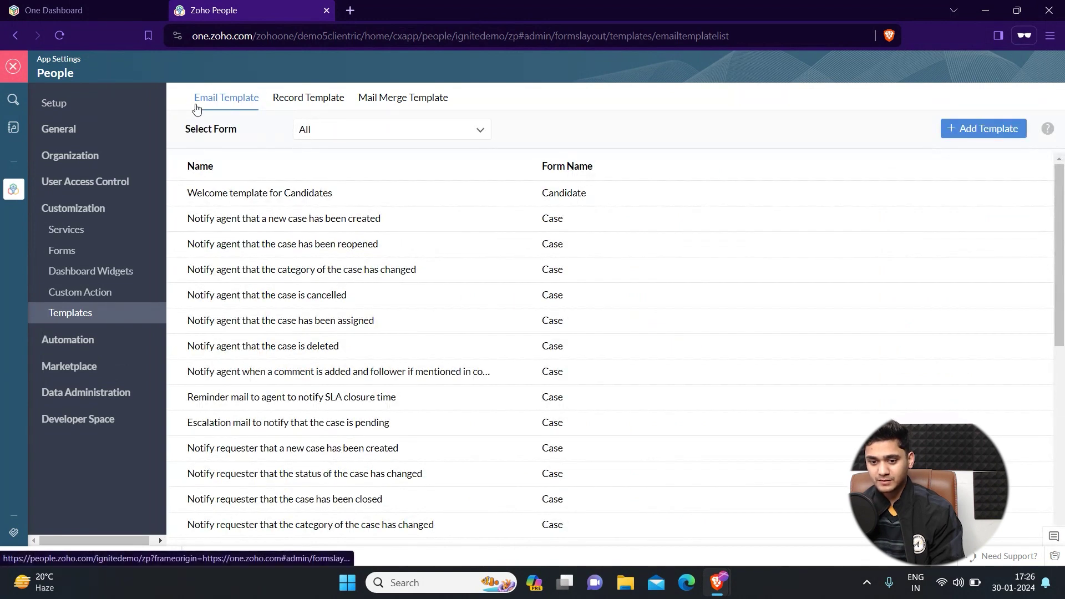
pyautogui.click(404, 101)
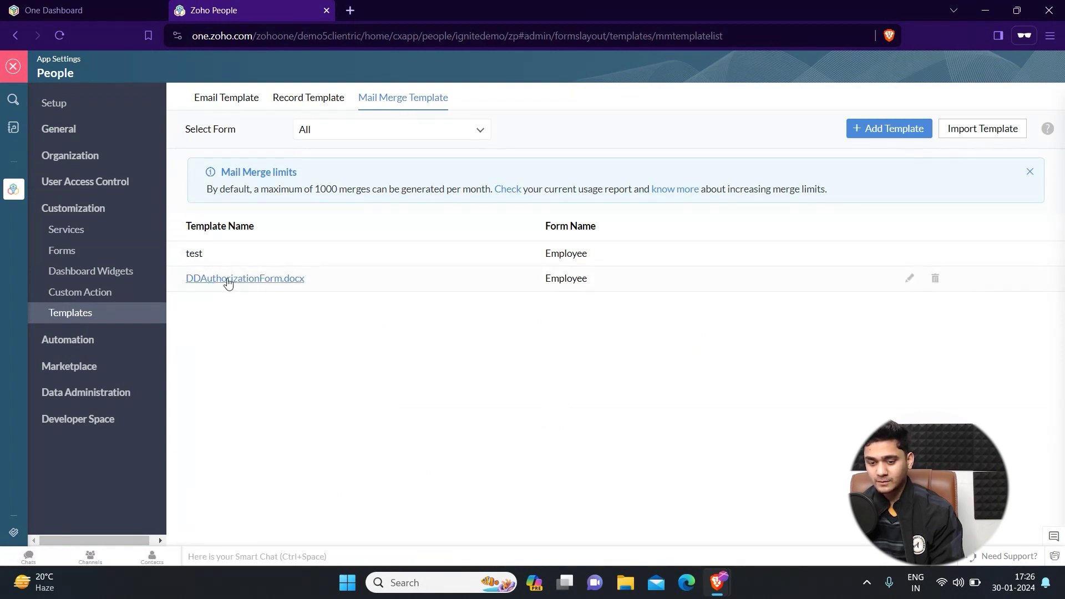
# Step: Add a new mail merge template named 'Terms & Conditions' and save it
pyautogui.click(878, 138)
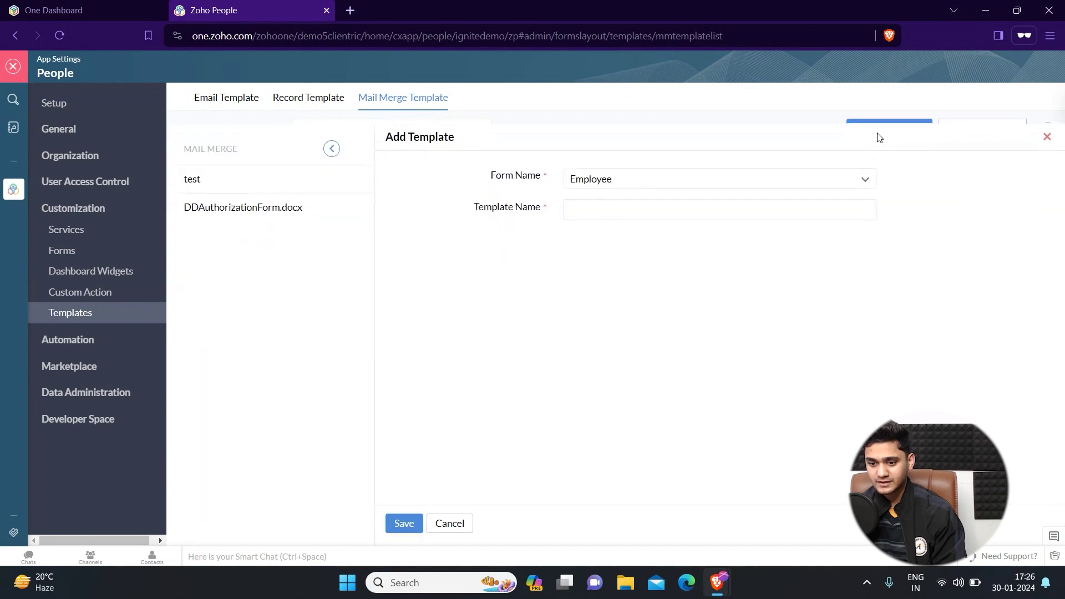
pyautogui.click(706, 204)
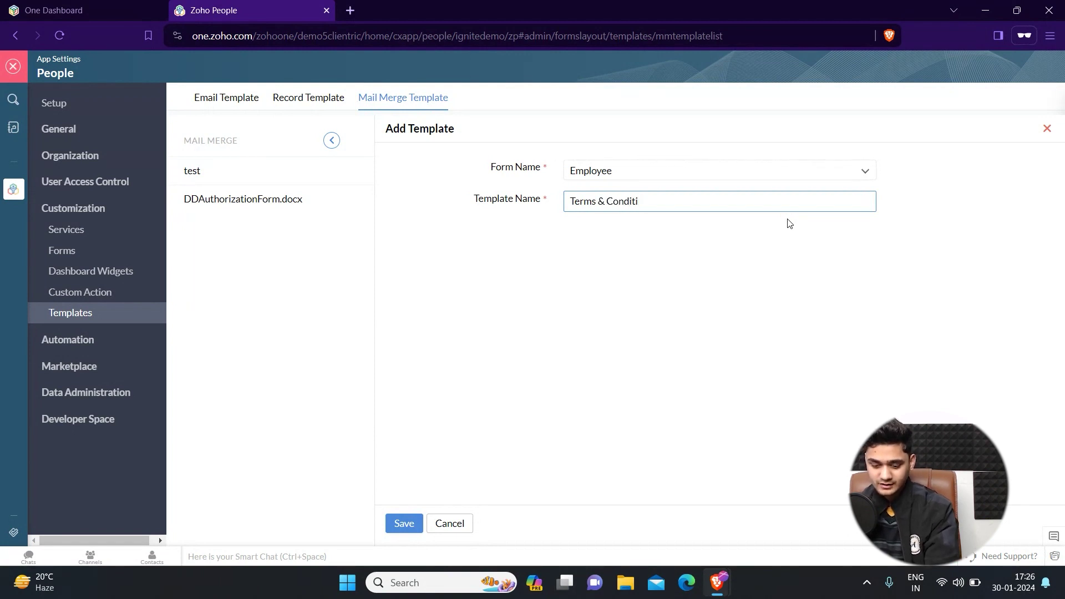
pyautogui.write('ons')
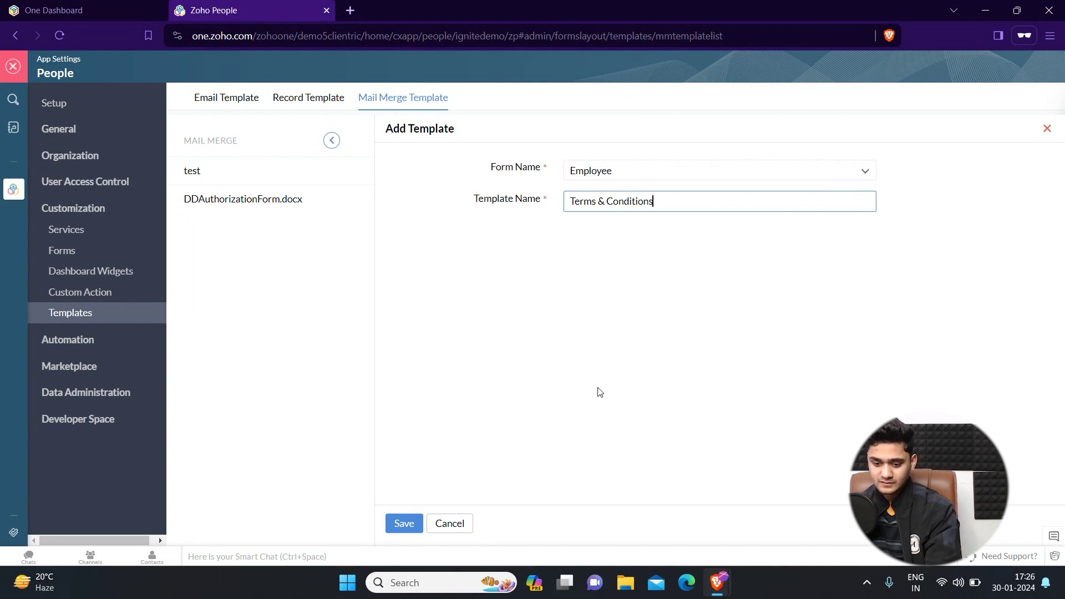
pyautogui.click(404, 524)
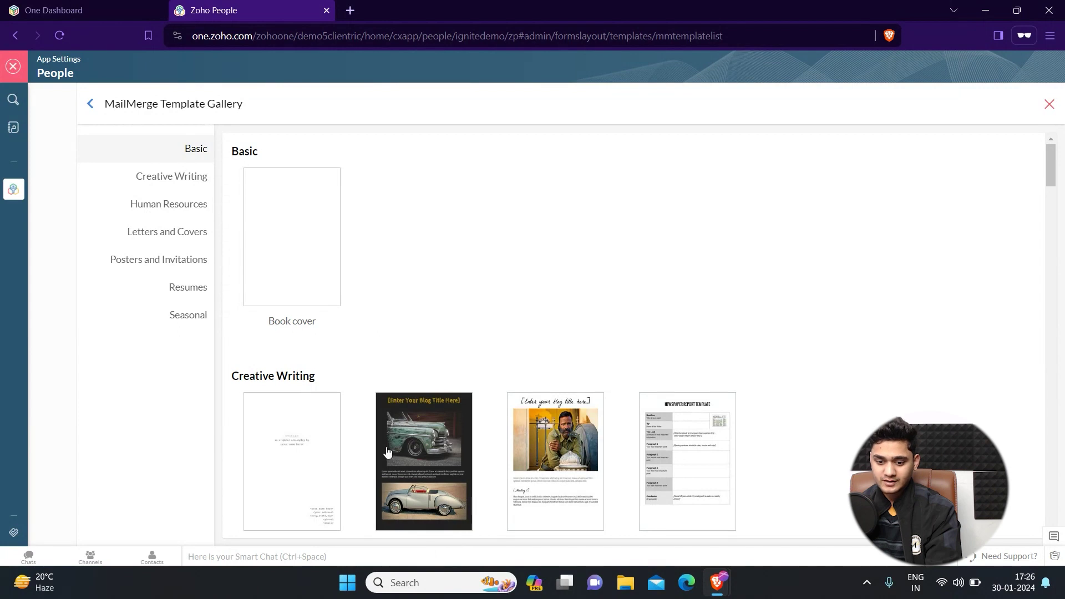
# Step: Base the new template on the blank Book cover layout from the gallery
pyautogui.scroll(-3, 387, 452)
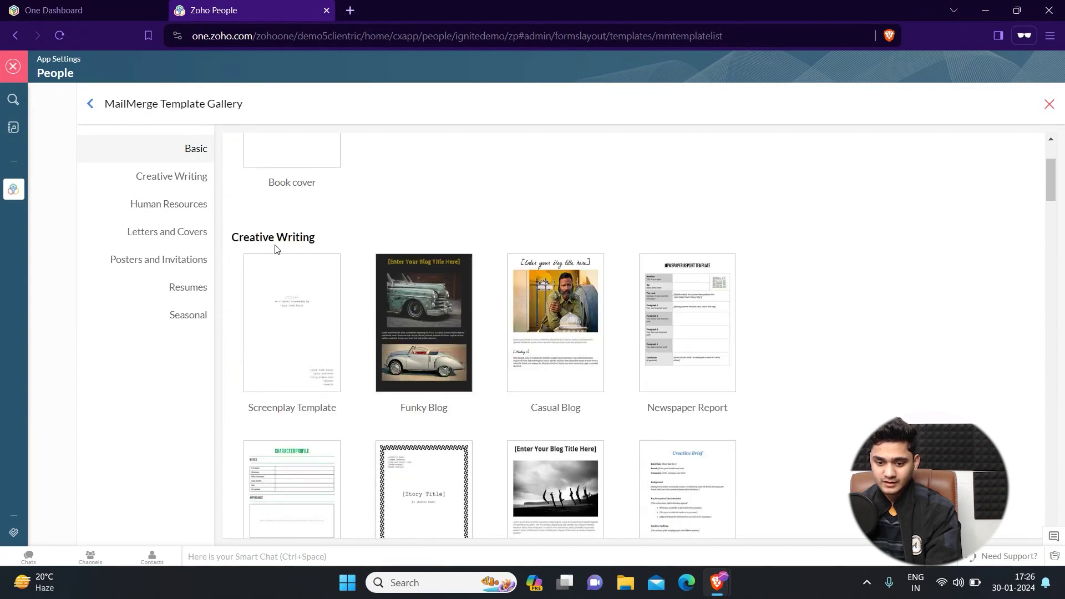
pyautogui.scroll(-4, 289, 408)
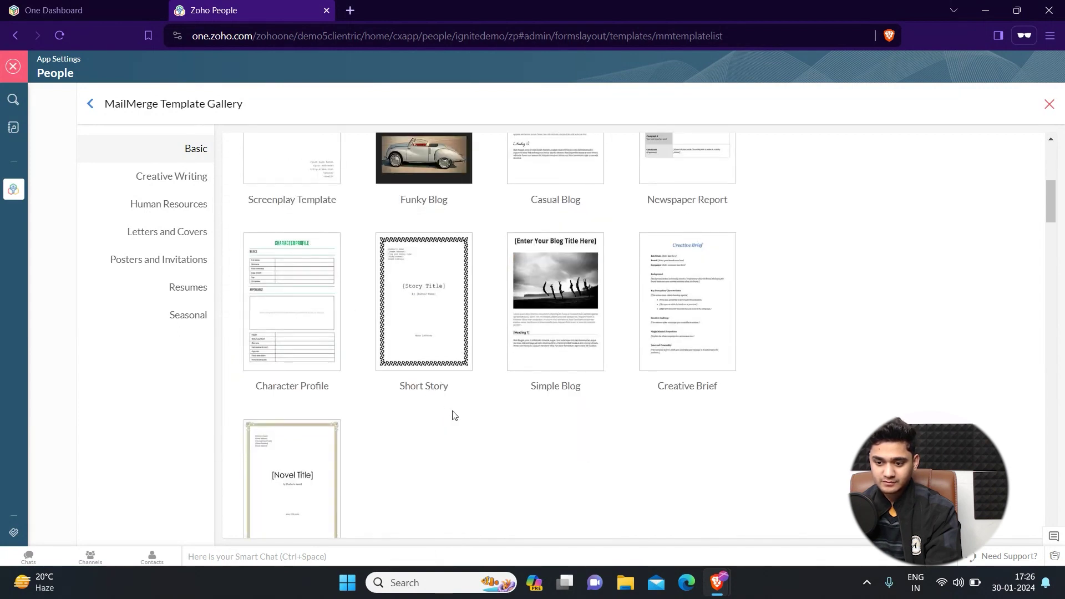
pyautogui.scroll(8, 526, 436)
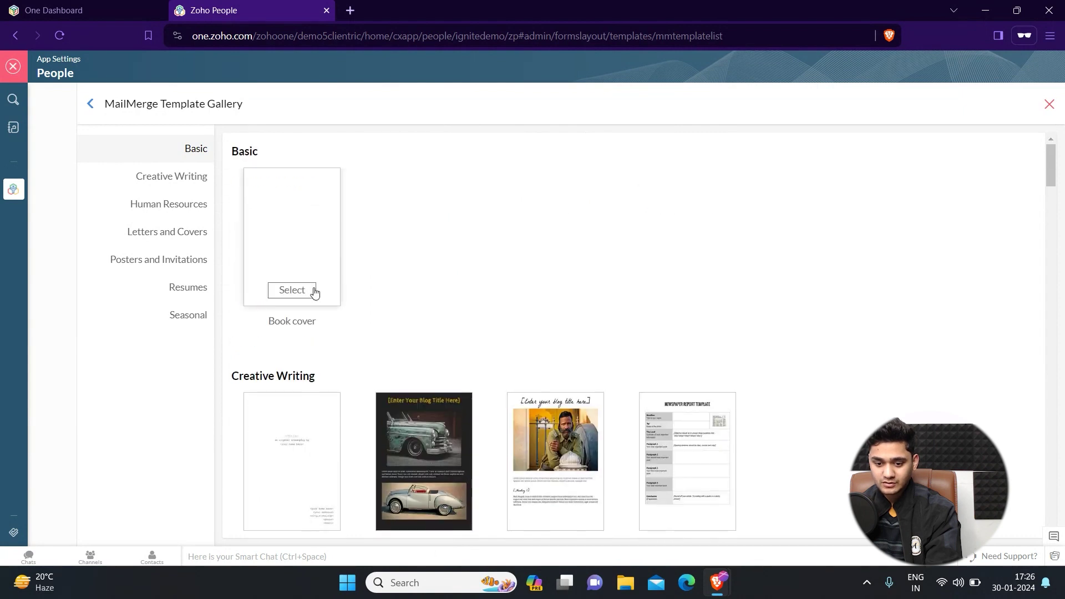
pyautogui.click(304, 289)
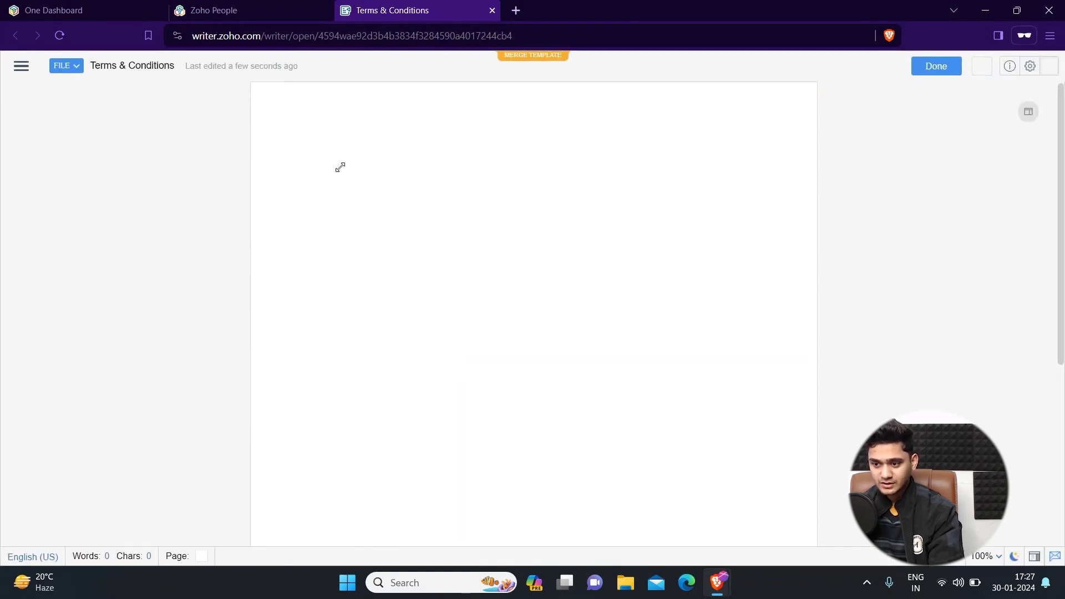
# Step: Close the empty Terms & Conditions document and select the DDAuthorizationForm.docx template
pyautogui.click(493, 11)
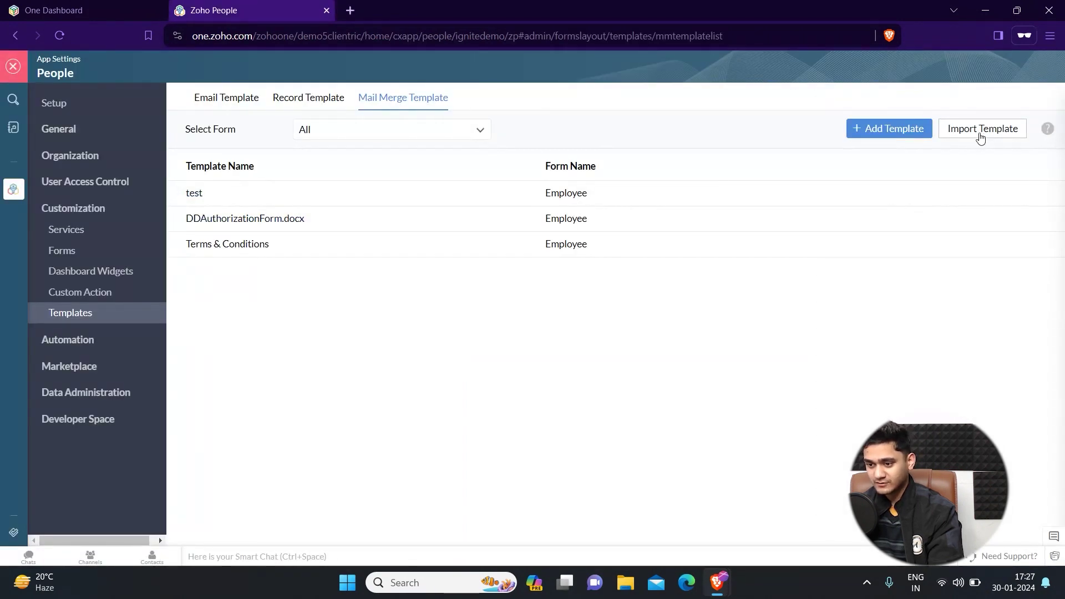
pyautogui.click(256, 221)
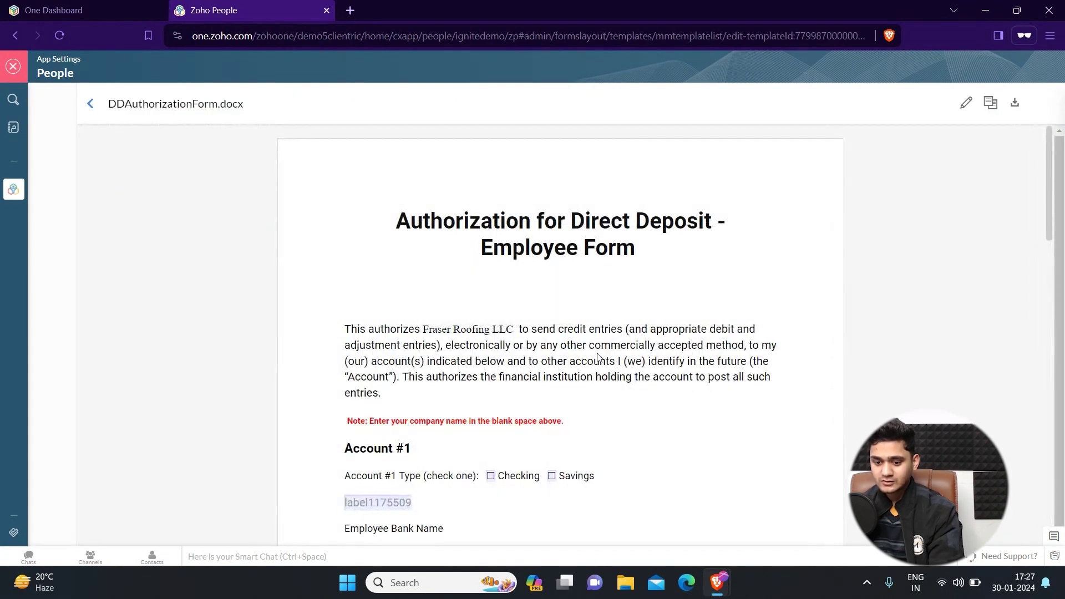
# Step: Open the DDAuthorizationForm.docx template for editing in Zoho Writer
pyautogui.scroll(-5, 561, 339)
pyautogui.scroll(5, 561, 339)
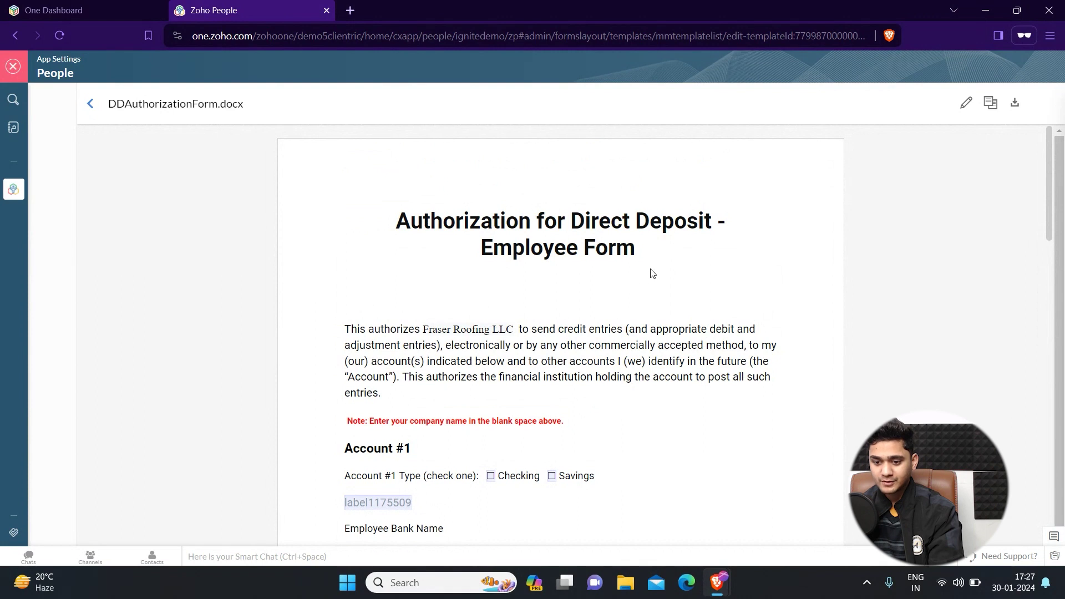
pyautogui.click(965, 103)
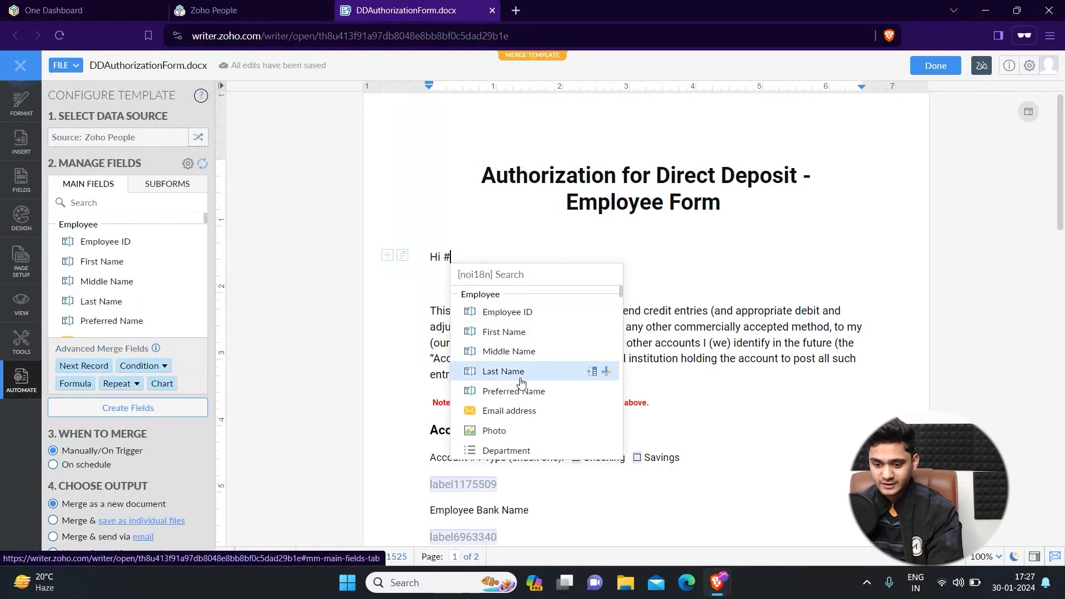
# Step: Insert the employee First Name and Last Name merge fields into the 'Hi' greeting
pyautogui.scroll(-2, 520, 382)
pyautogui.scroll(2, 521, 389)
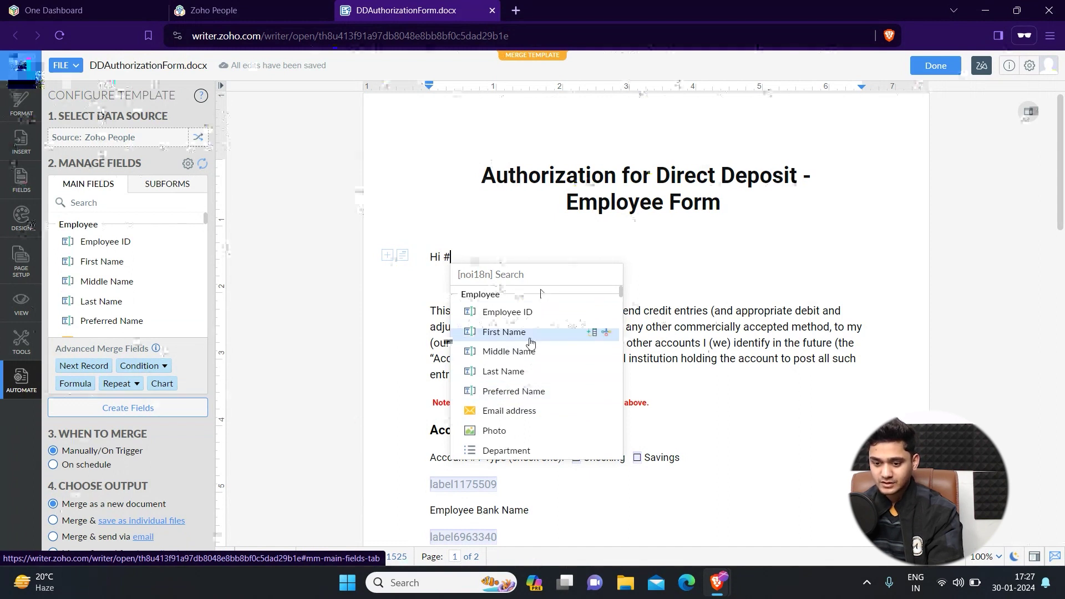
pyautogui.click(508, 331)
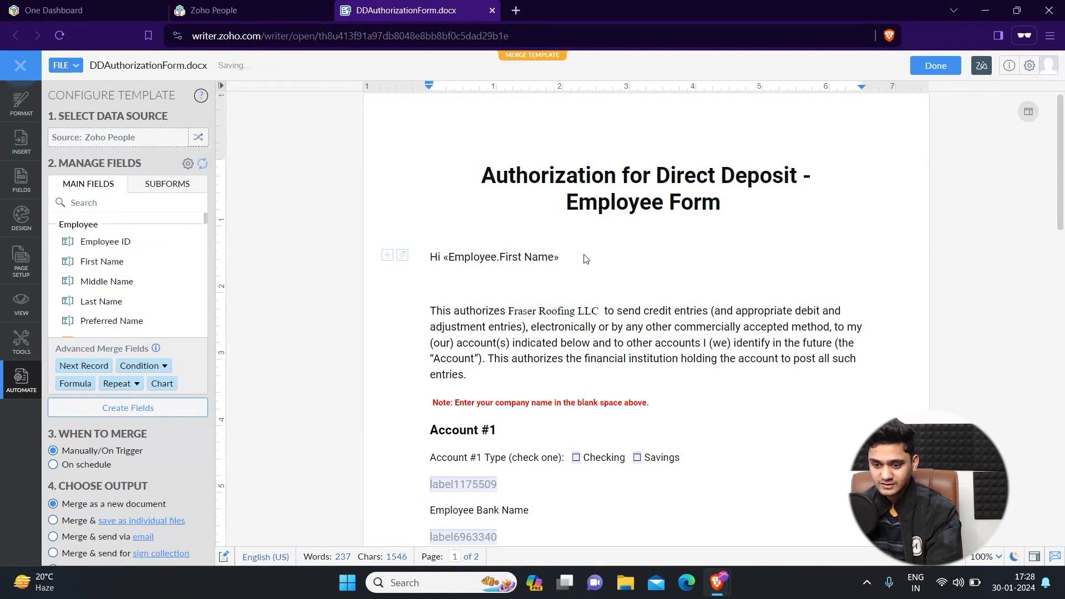
pyautogui.write('#')
pyautogui.click(600, 371)
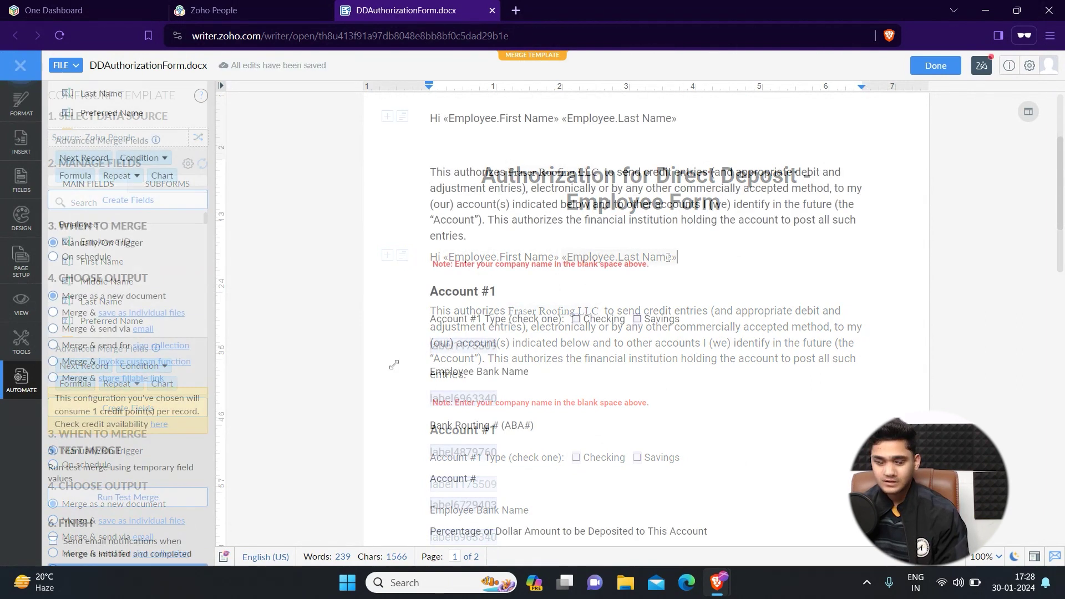
# Step: Save the merge template with Done and close the editor
pyautogui.scroll(3, 204, 455)
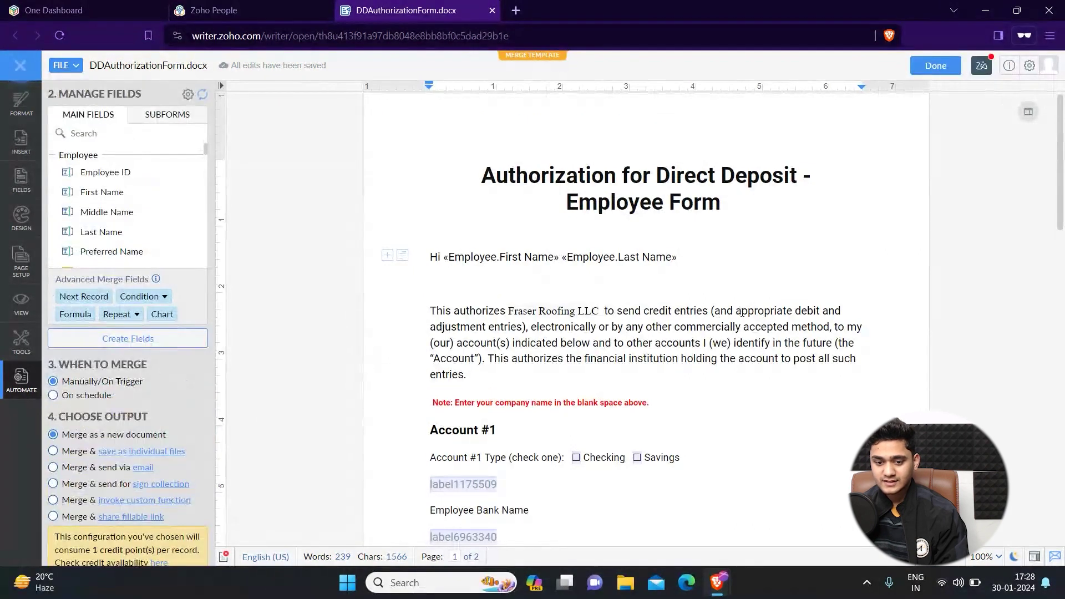
pyautogui.scroll(-3, 610, 333)
pyautogui.scroll(-3, 171, 372)
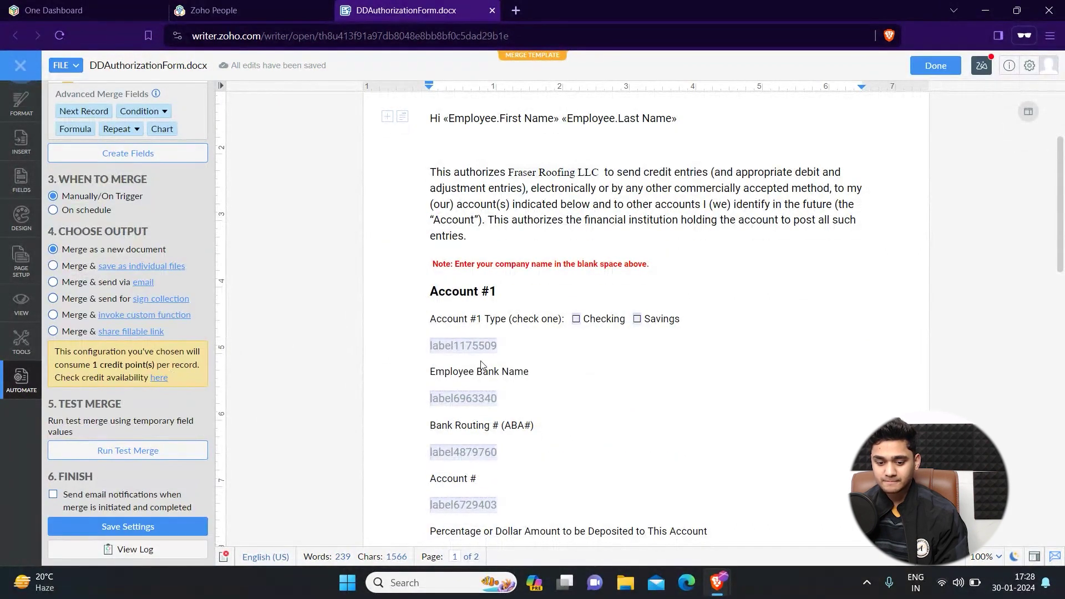
pyautogui.scroll(3, 599, 307)
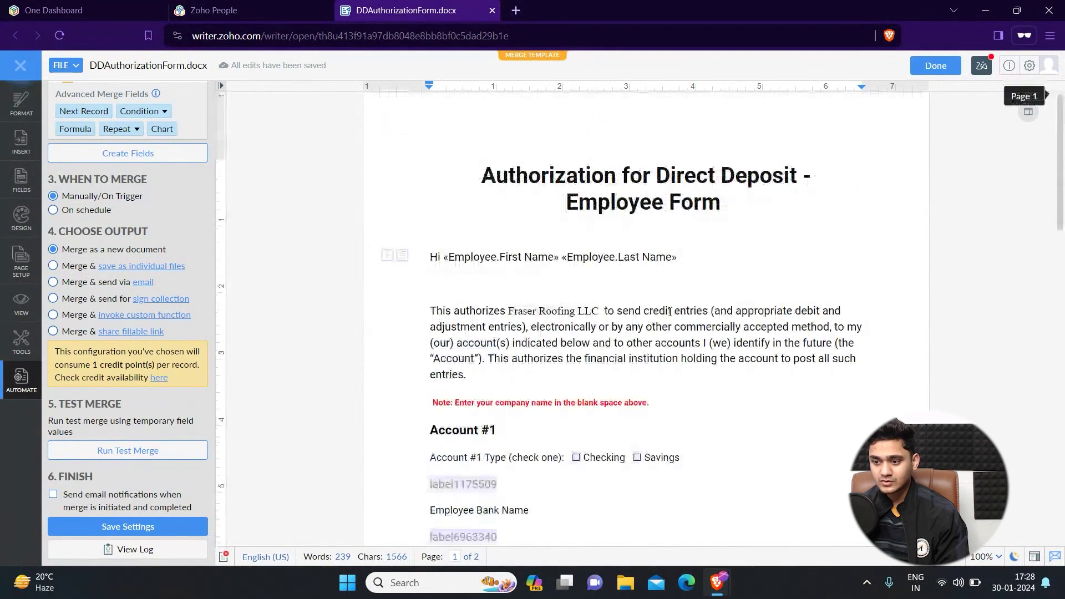
pyautogui.click(938, 68)
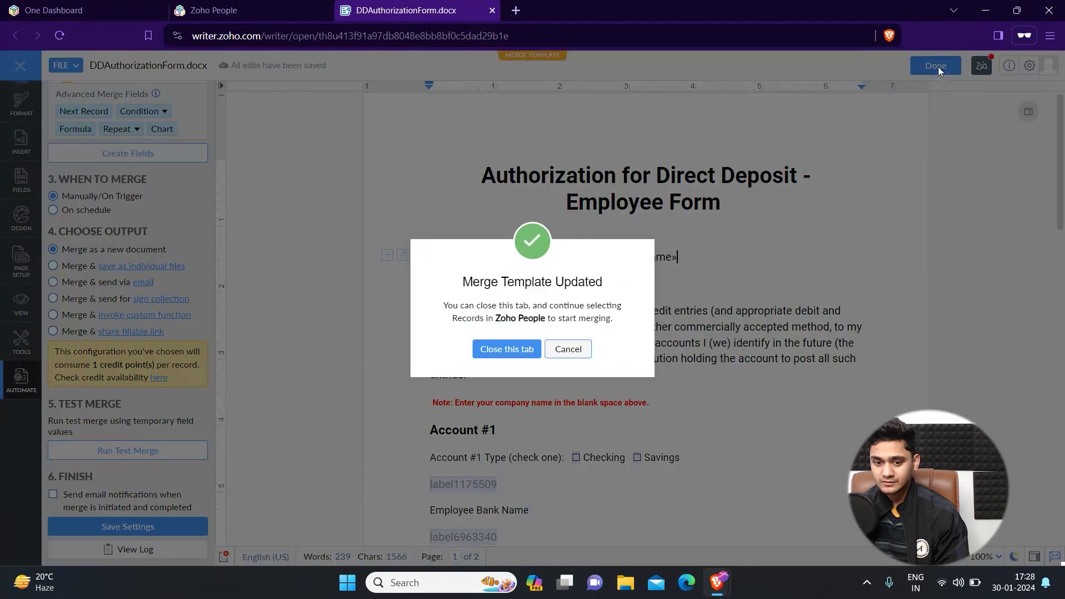
pyautogui.click(510, 350)
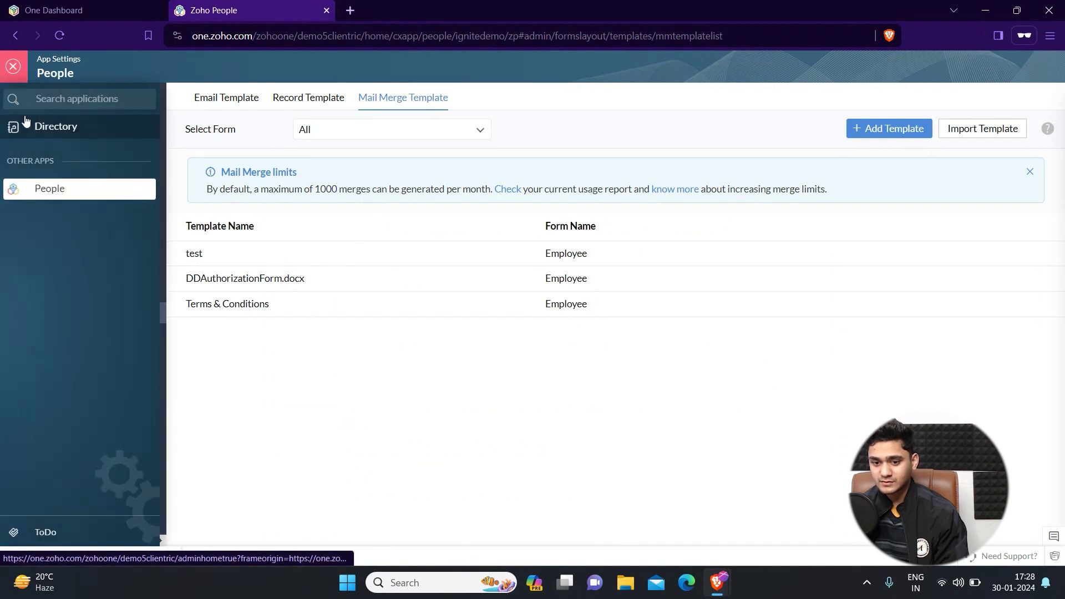
# Step: Go to More > Organization's employee list and tick employee ID 1
pyautogui.click(14, 67)
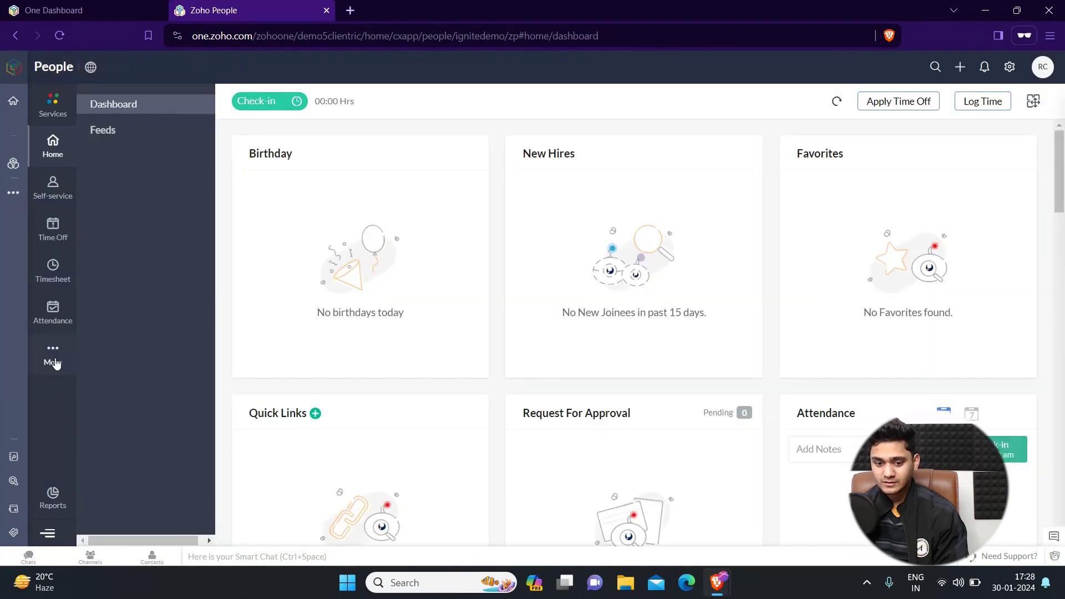
pyautogui.click(52, 354)
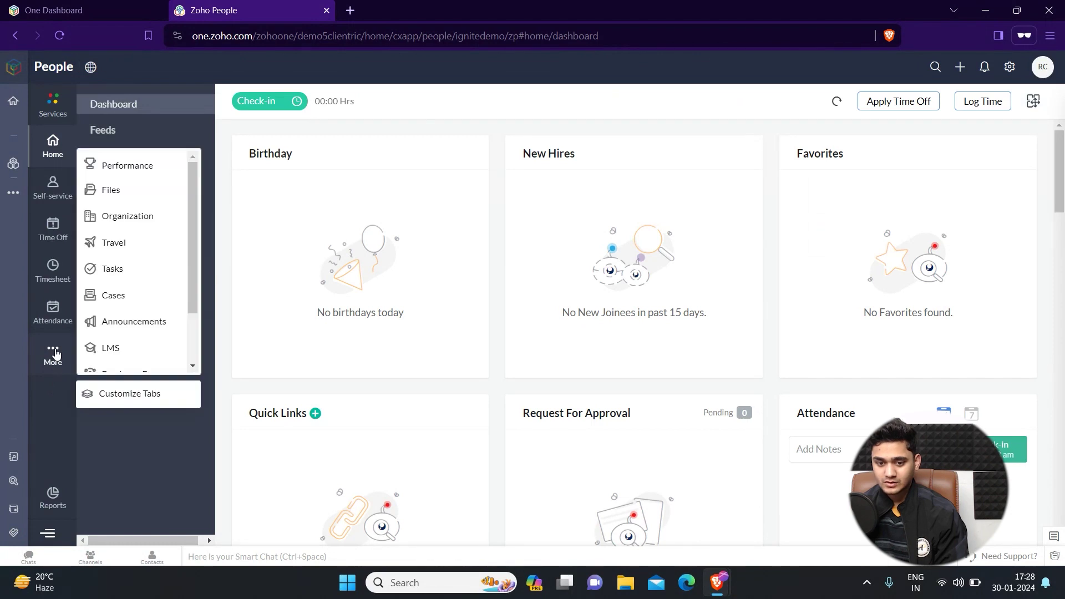
pyautogui.click(118, 219)
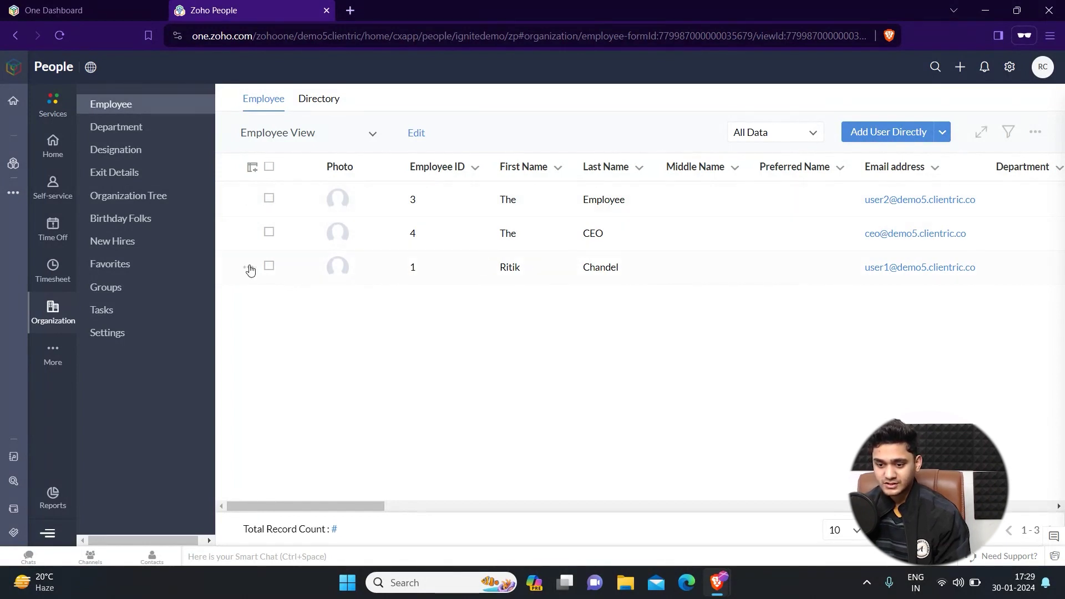
pyautogui.click(269, 266)
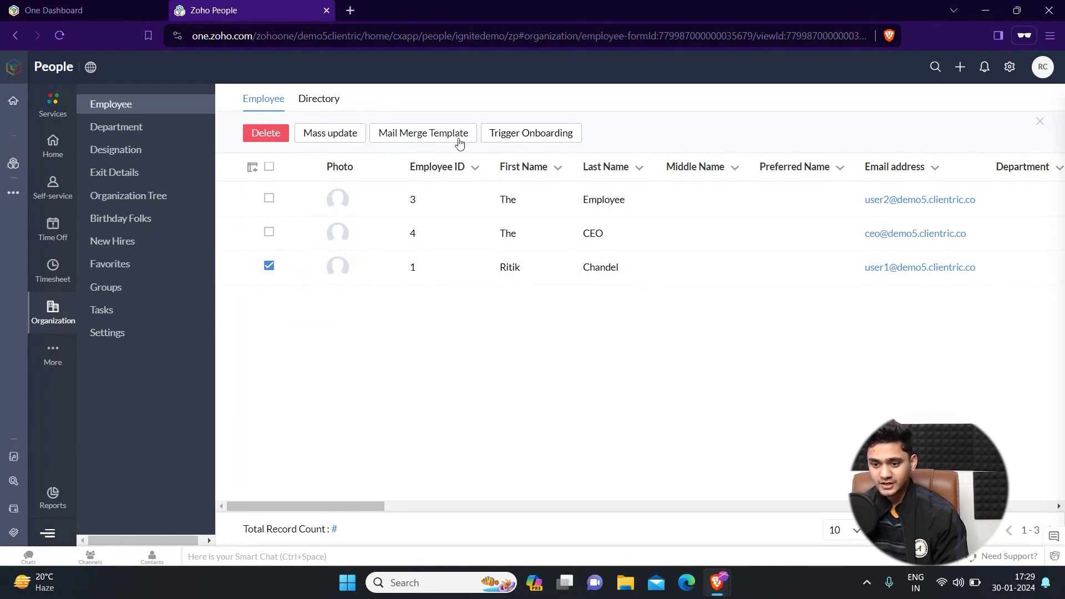
# Step: Start a mail merge for that employee using the DDAuthorizationForm.docx template
pyautogui.click(413, 139)
pyautogui.click(554, 222)
pyautogui.click(525, 311)
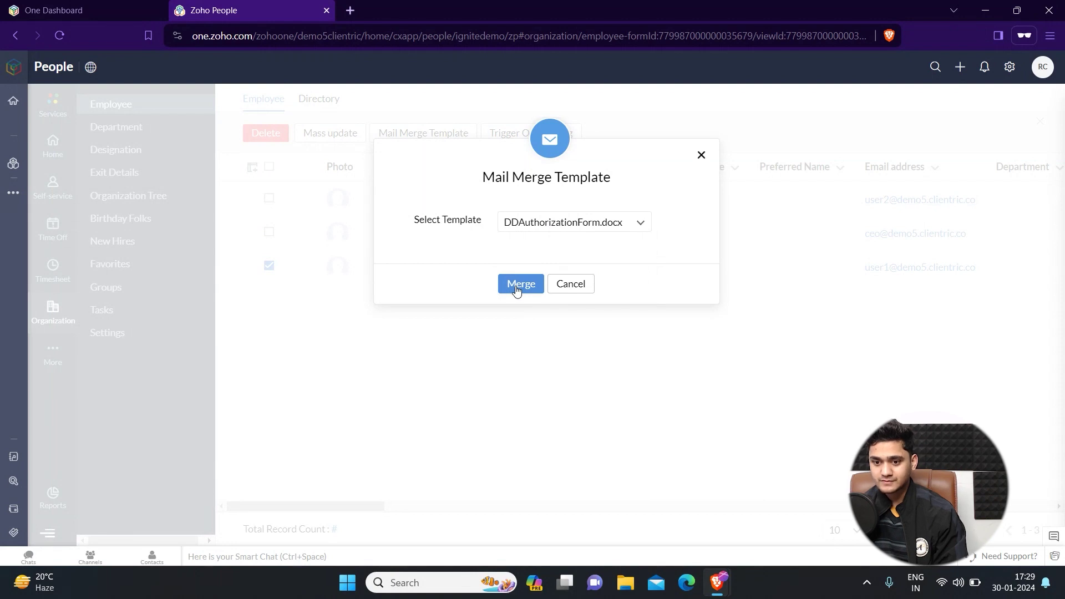
pyautogui.click(516, 286)
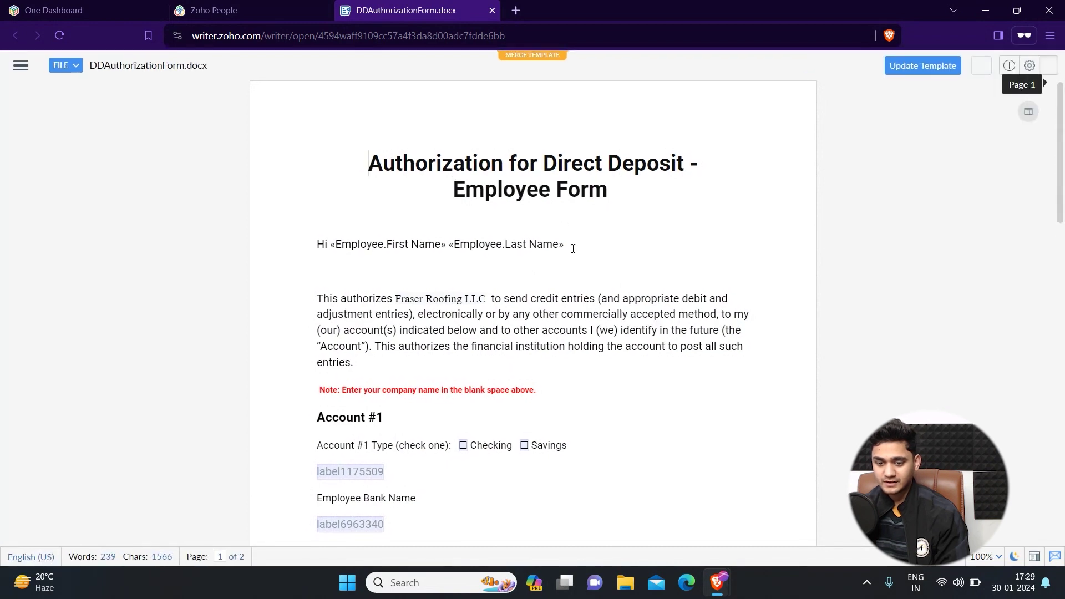
# Step: Browse the Zoho People Subforms and Main Fields employee field lists in the merge configuration
pyautogui.scroll(-10, 581, 370)
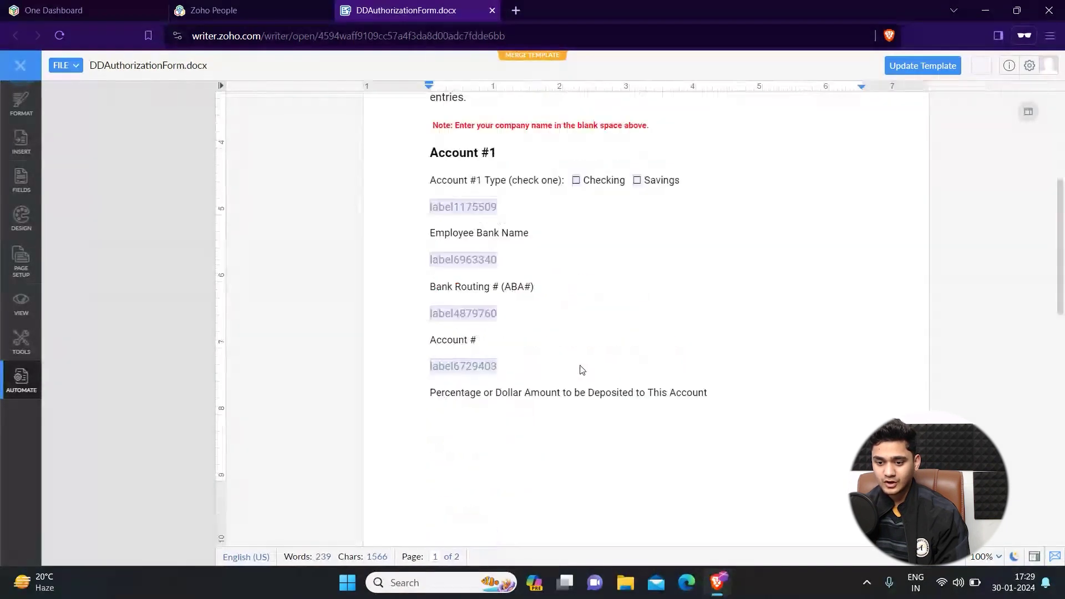
pyautogui.scroll(5, 590, 381)
pyautogui.scroll(5, 592, 382)
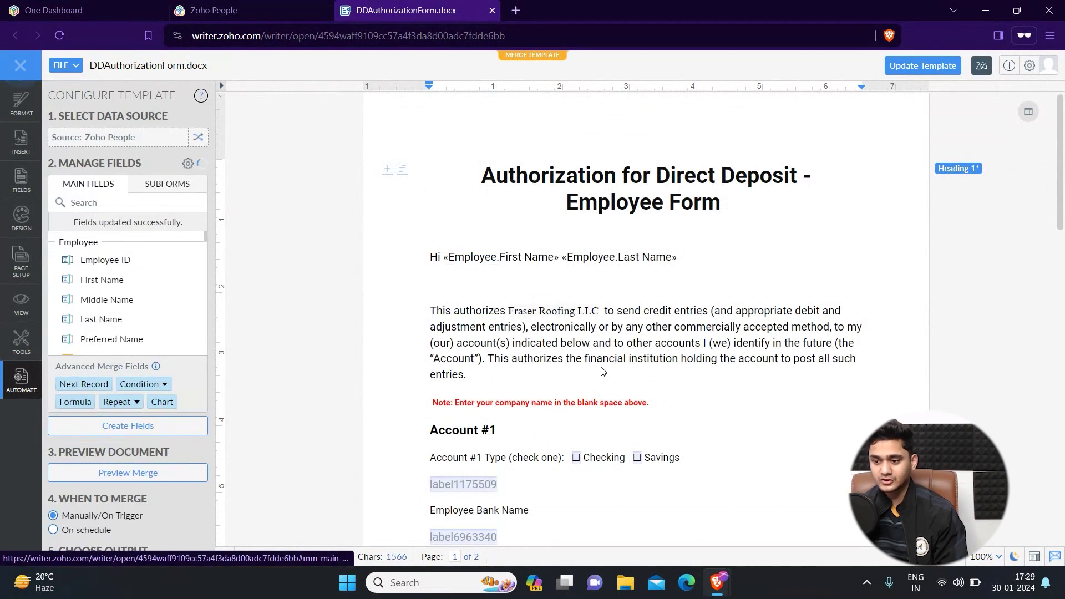
pyautogui.moveTo(82, 329)
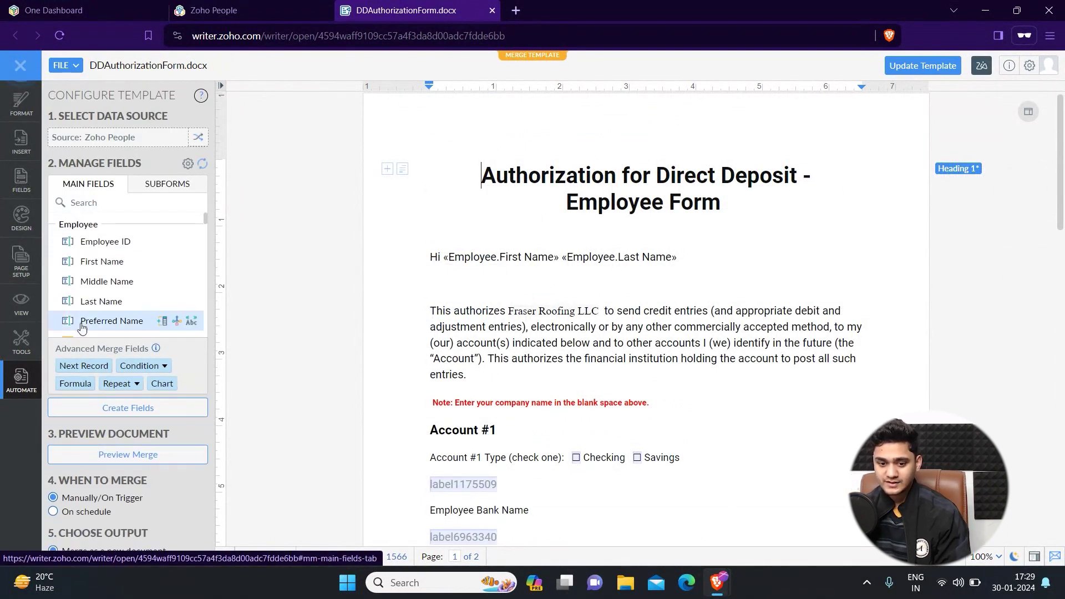
pyautogui.moveTo(82, 269)
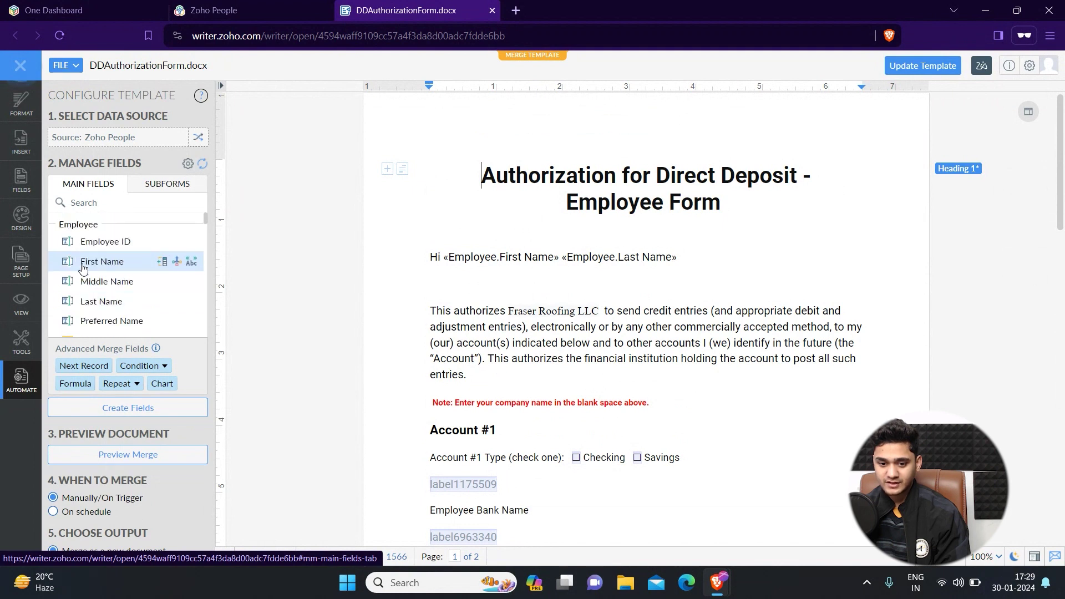
pyautogui.click(157, 190)
pyautogui.click(89, 184)
pyautogui.scroll(-3, 105, 272)
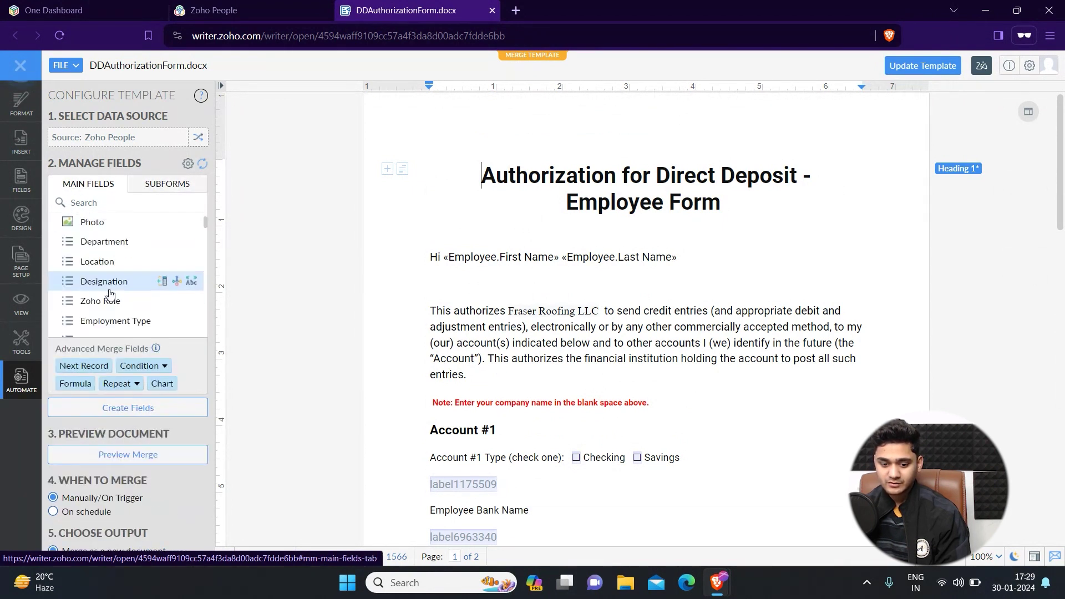
pyautogui.scroll(-3, 109, 293)
pyautogui.scroll(-2, 166, 388)
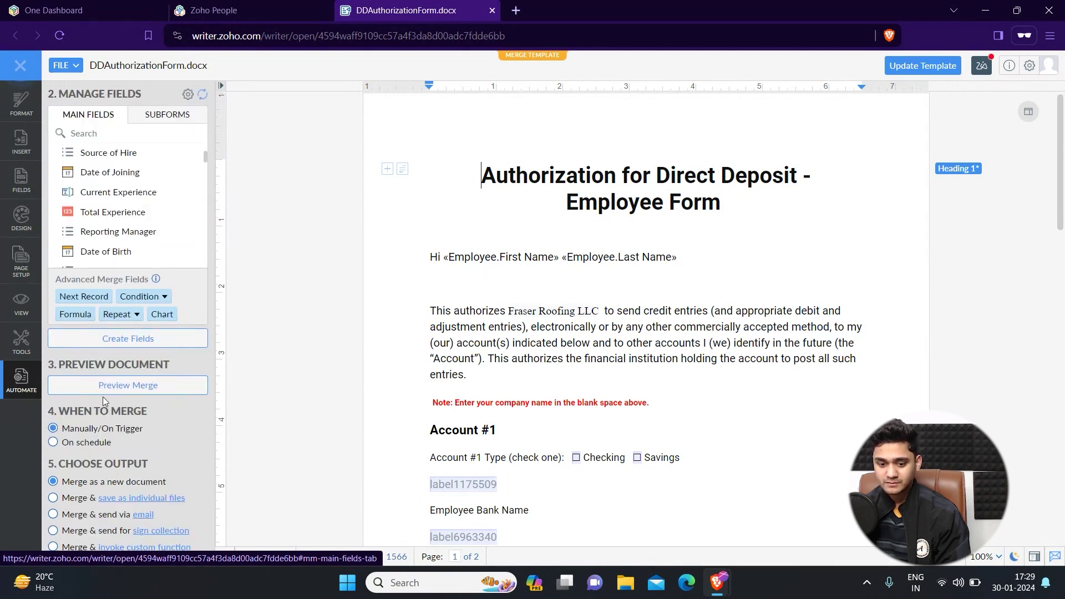
# Step: Preview the merge and check the greeting shows the employee's first and last name
pyautogui.click(117, 390)
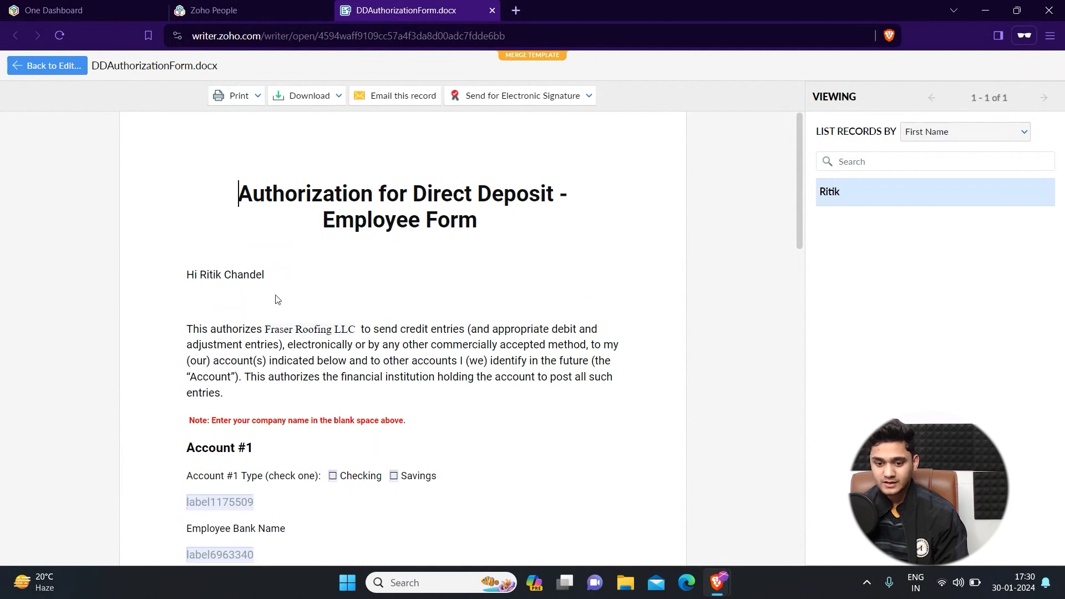
pyautogui.scroll(-6, 275, 298)
pyautogui.scroll(5, 344, 387)
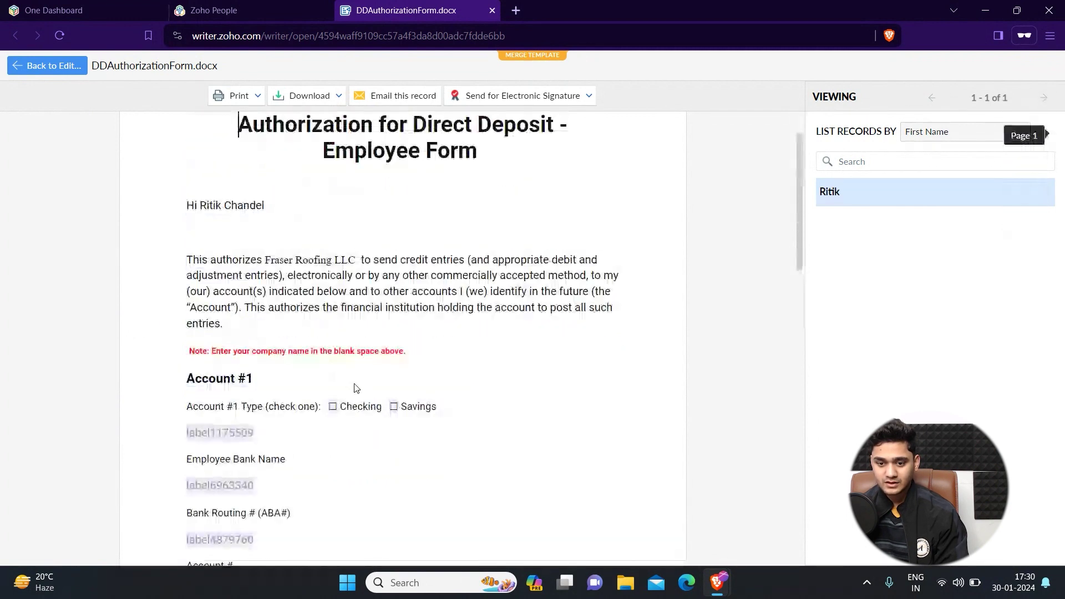
pyautogui.scroll(1, 356, 387)
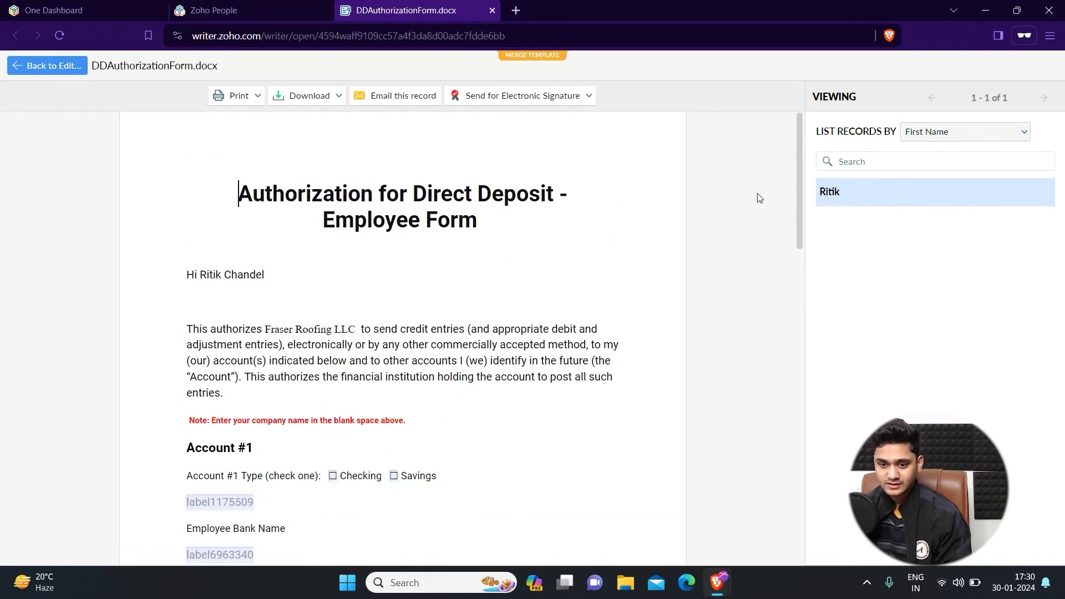
# Step: Back in the editor, enable email notifications, run the merge, and dismiss the WorkDrive notice
pyautogui.click(17, 67)
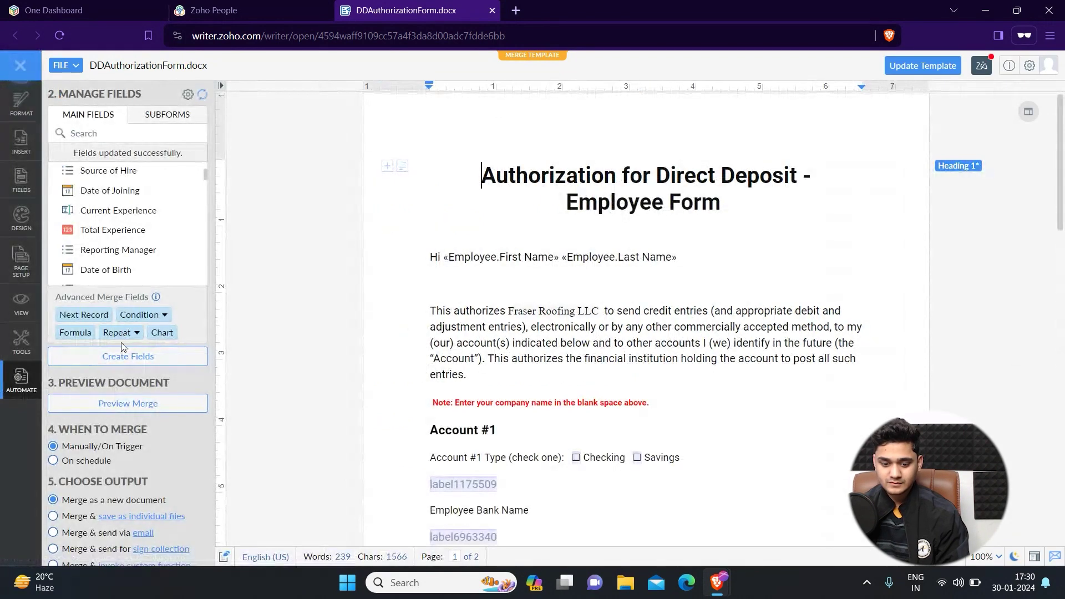
pyautogui.scroll(-3, 118, 386)
pyautogui.scroll(-2, 118, 385)
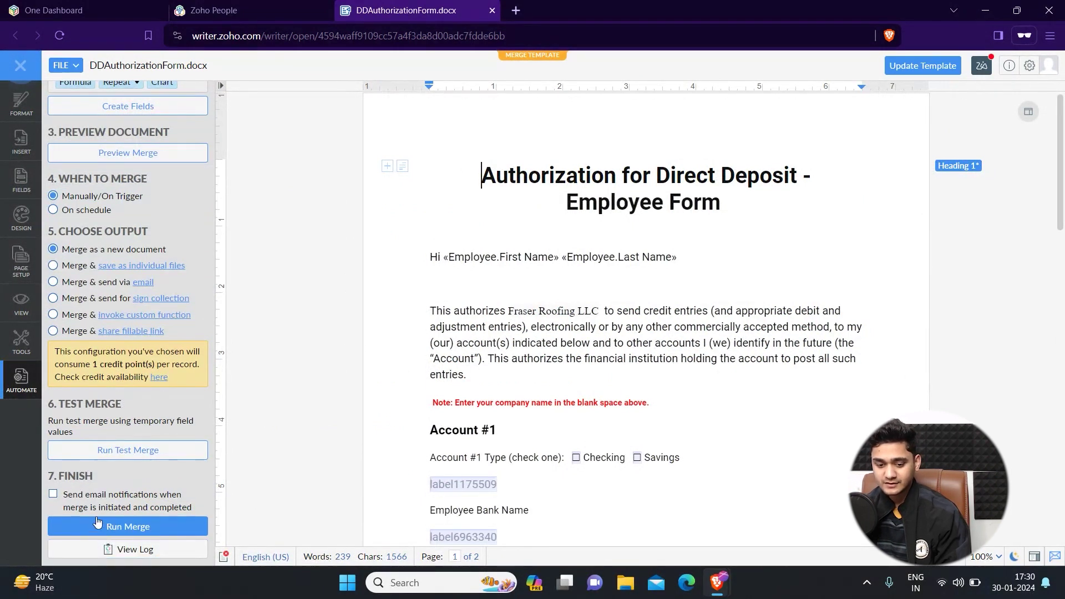
pyautogui.click(53, 493)
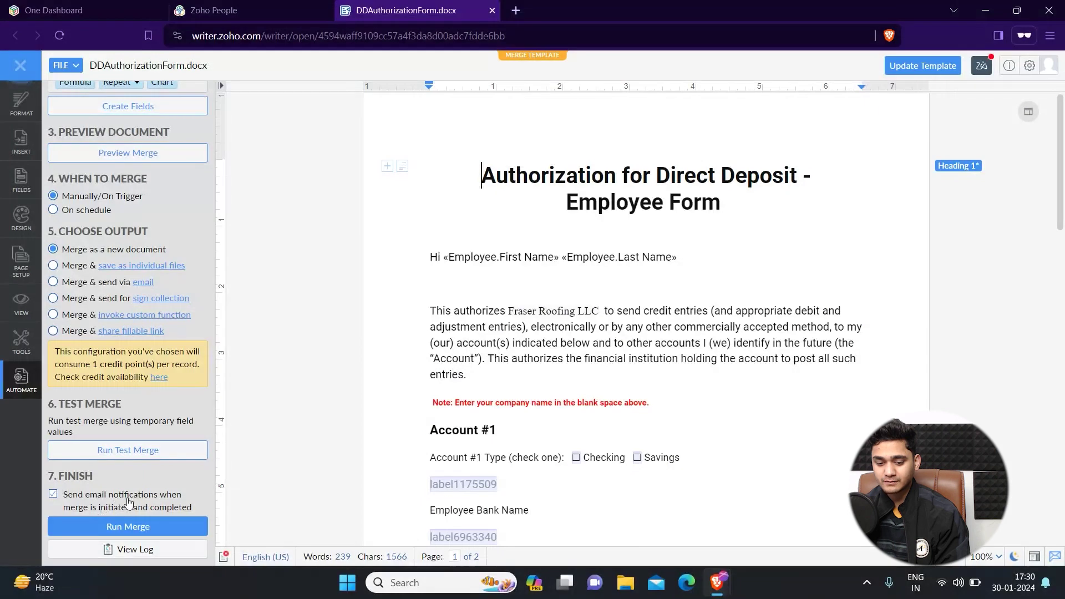
pyautogui.click(93, 528)
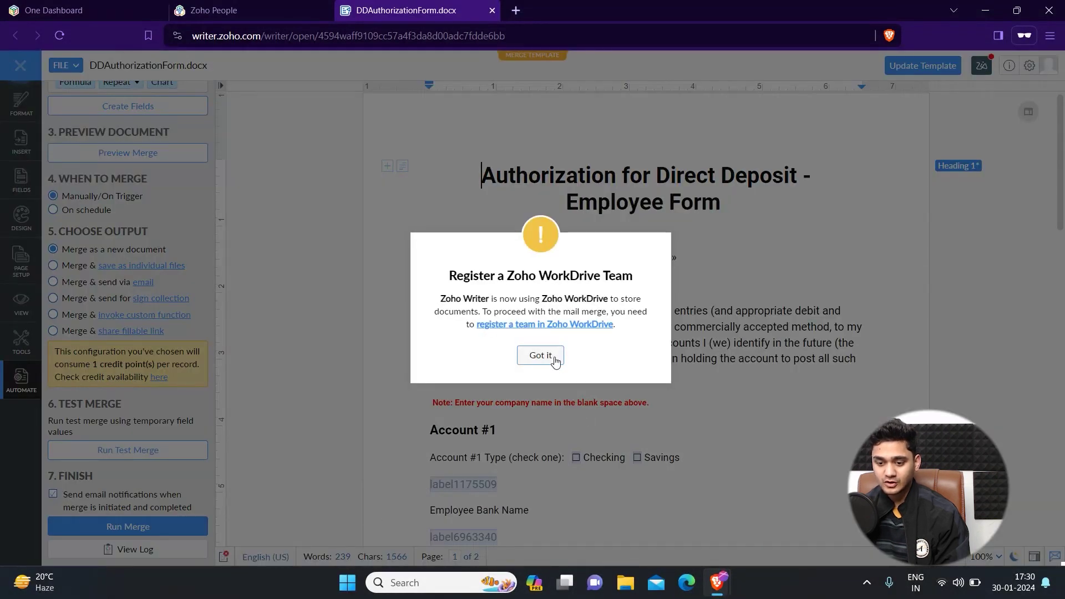
pyautogui.click(540, 356)
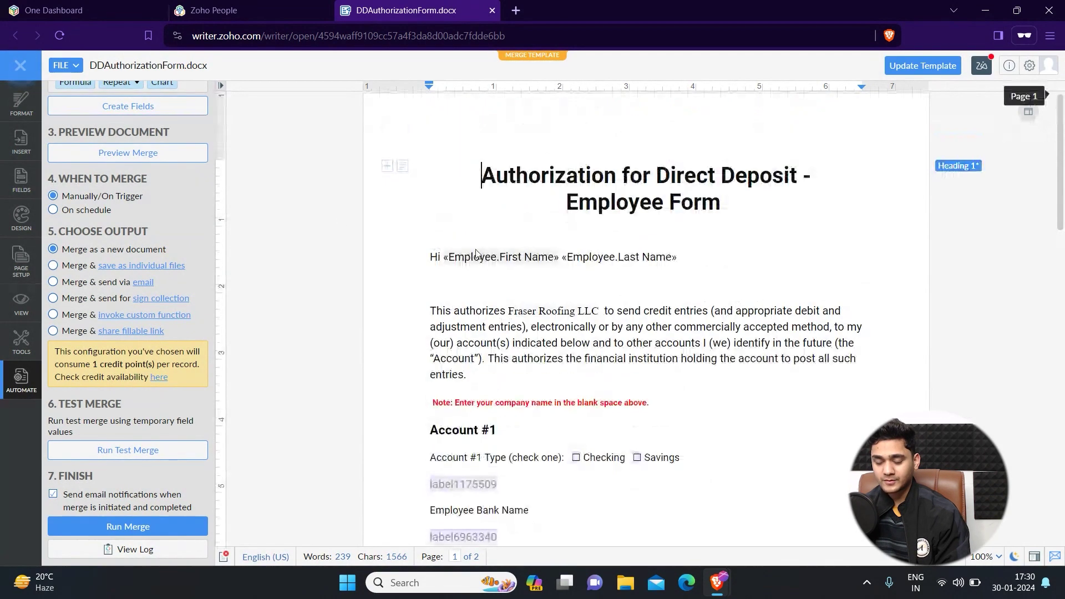